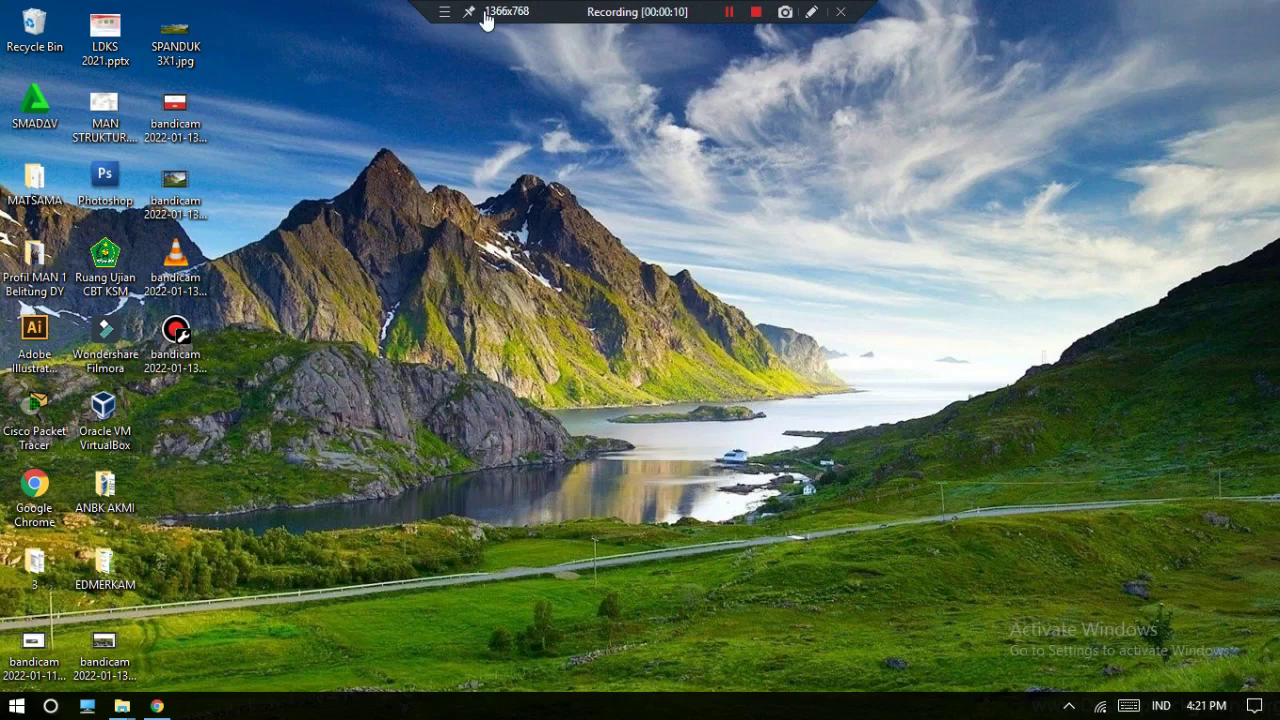
- Open the Downloads folder in File Explorer and maximize its window
{"action": "double_click", "coordinate": [33, 195]}
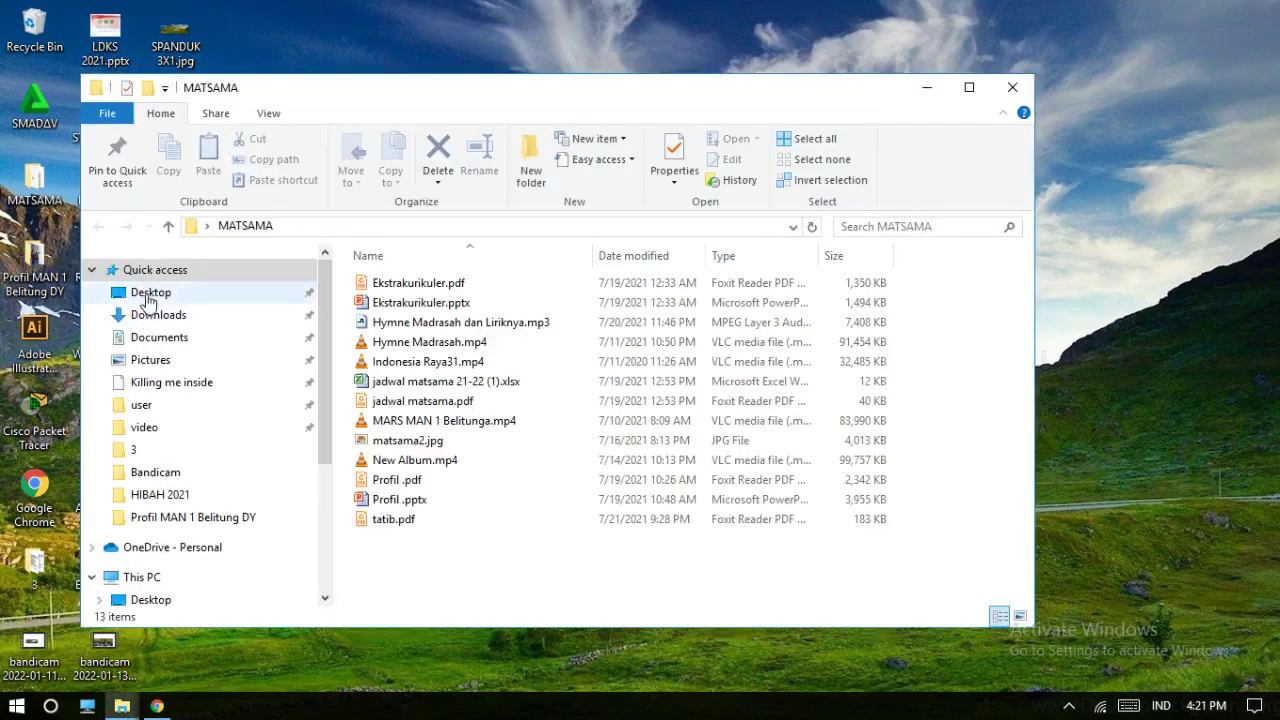
{"action": "left_click", "coordinate": [147, 294]}
{"action": "left_click", "coordinate": [160, 315]}
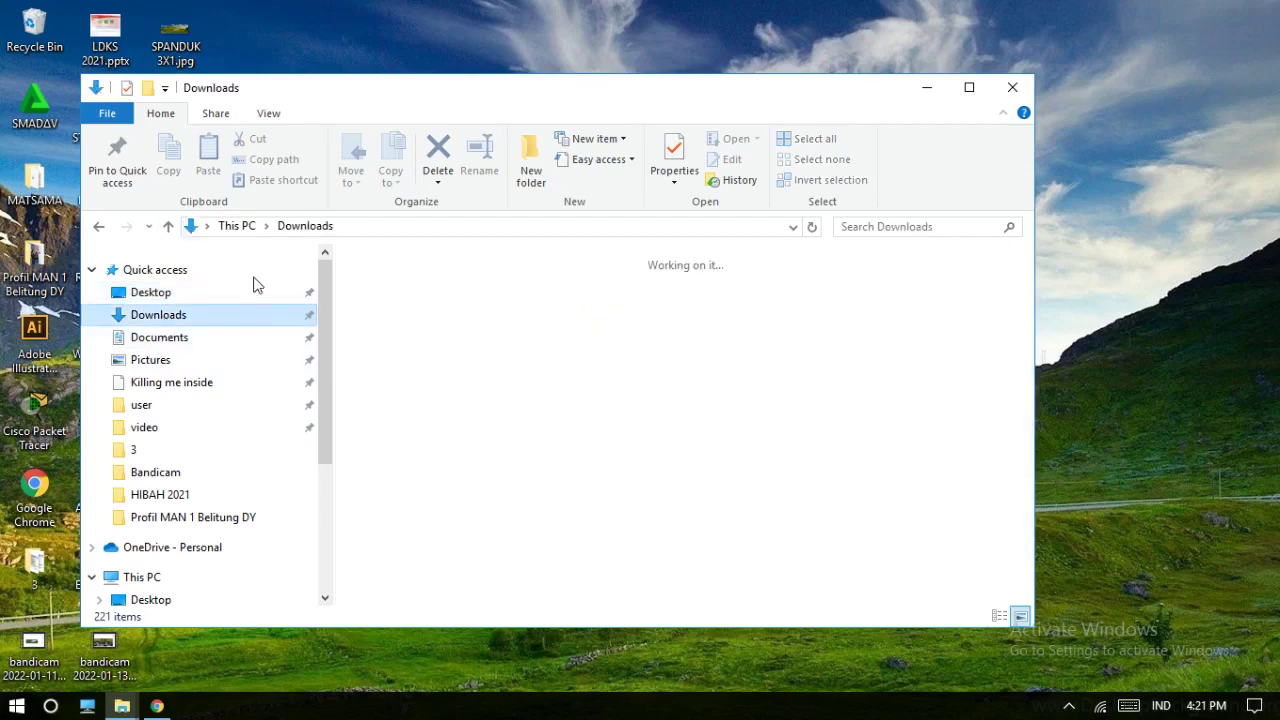
{"action": "double_click", "coordinate": [534, 96]}
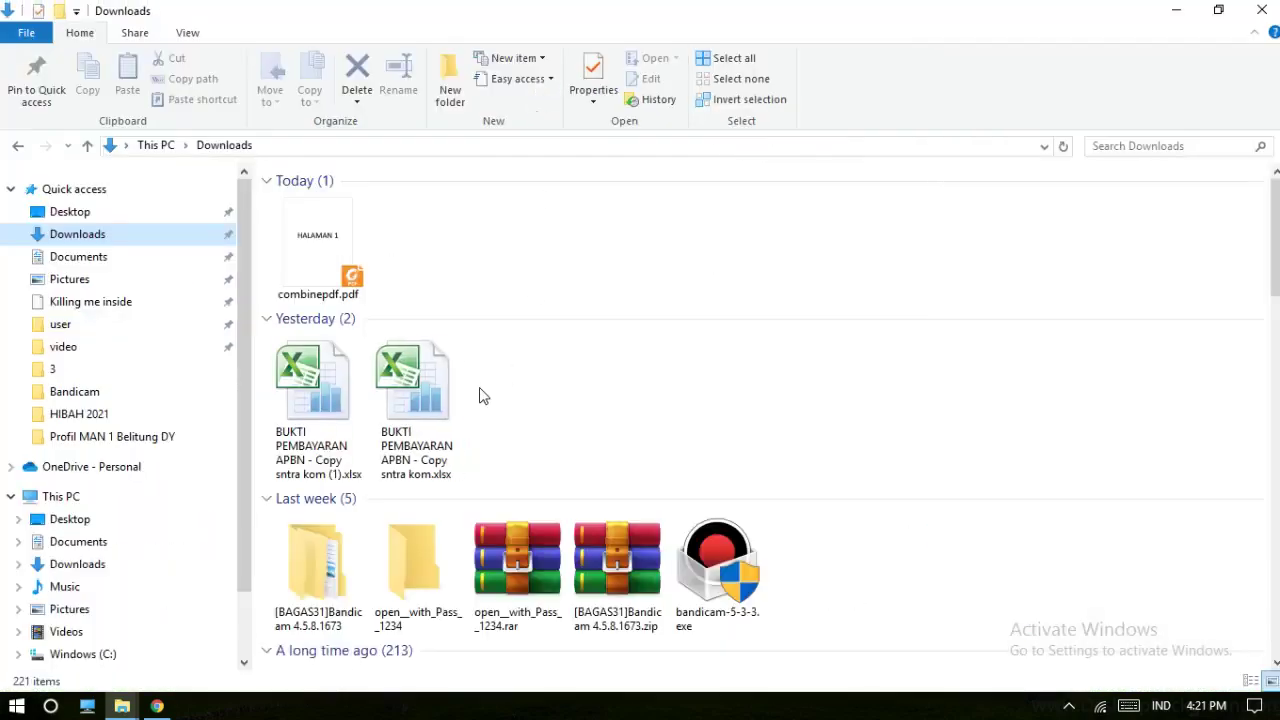
- Open the [BAGAS31]Bandicam 4.5.8.1673 folder and its nested folder of the same name, down to the Bandicam subfolder
{"action": "scroll", "coordinate": [460, 397], "scroll_direction": "down", "scroll_amount": 5}
{"action": "scroll", "coordinate": [400, 360], "scroll_direction": "up", "scroll_amount": 3}
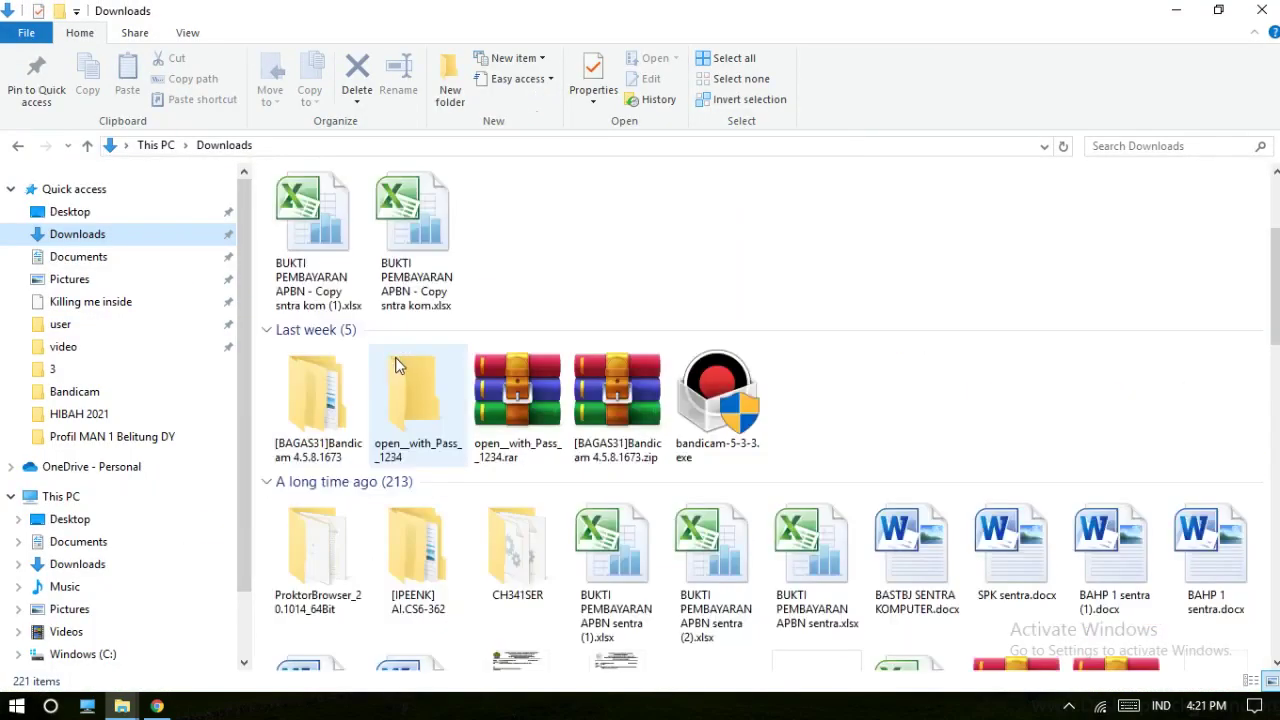
{"action": "double_click", "coordinate": [320, 418]}
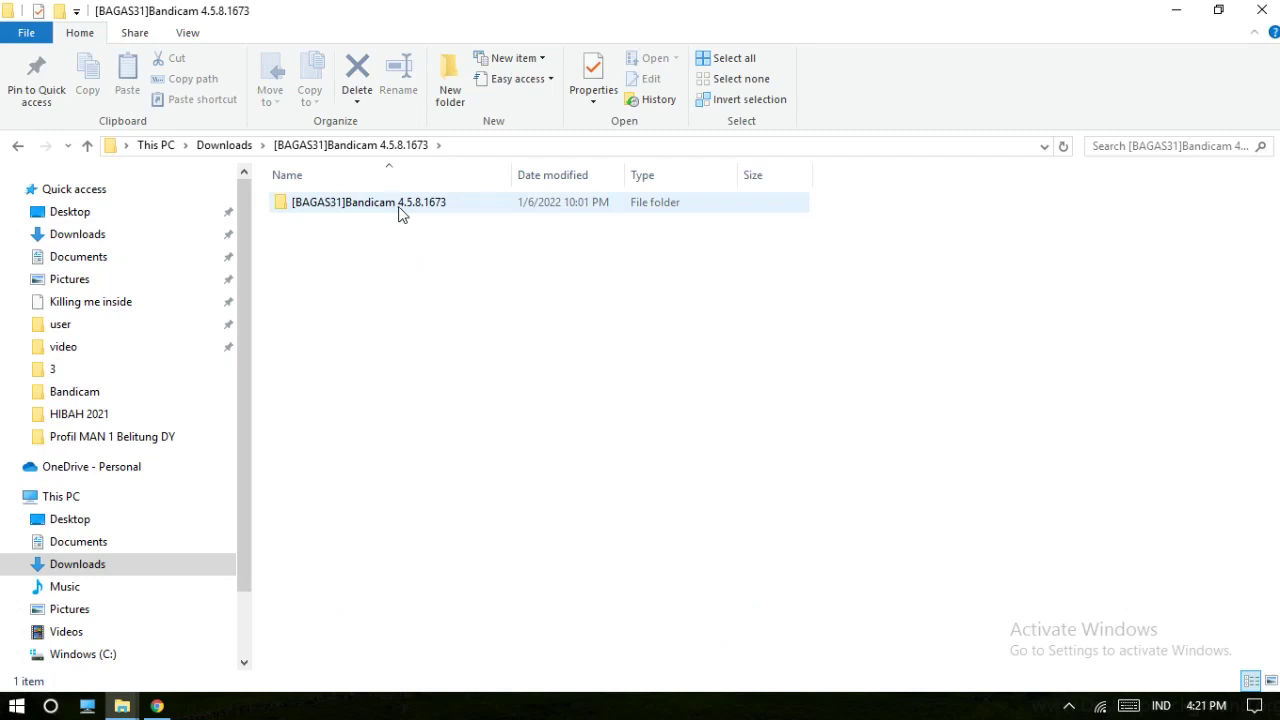
{"action": "double_click", "coordinate": [363, 209]}
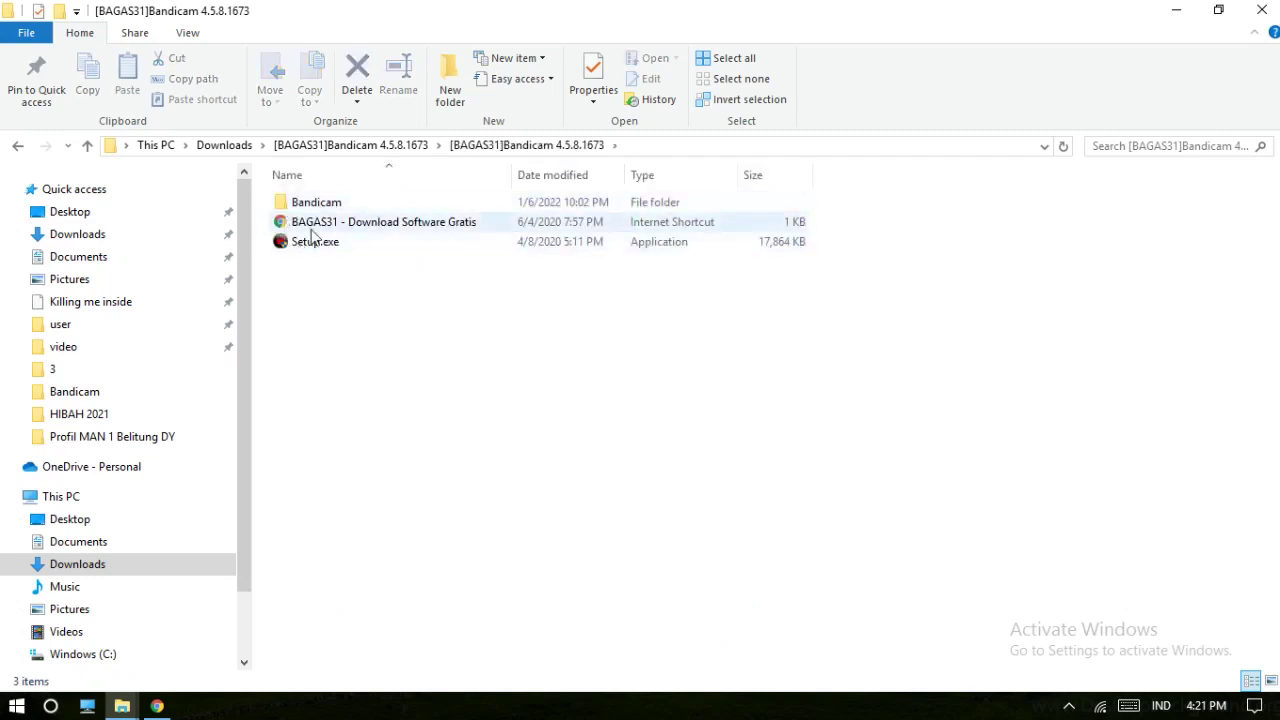
{"action": "double_click", "coordinate": [314, 203]}
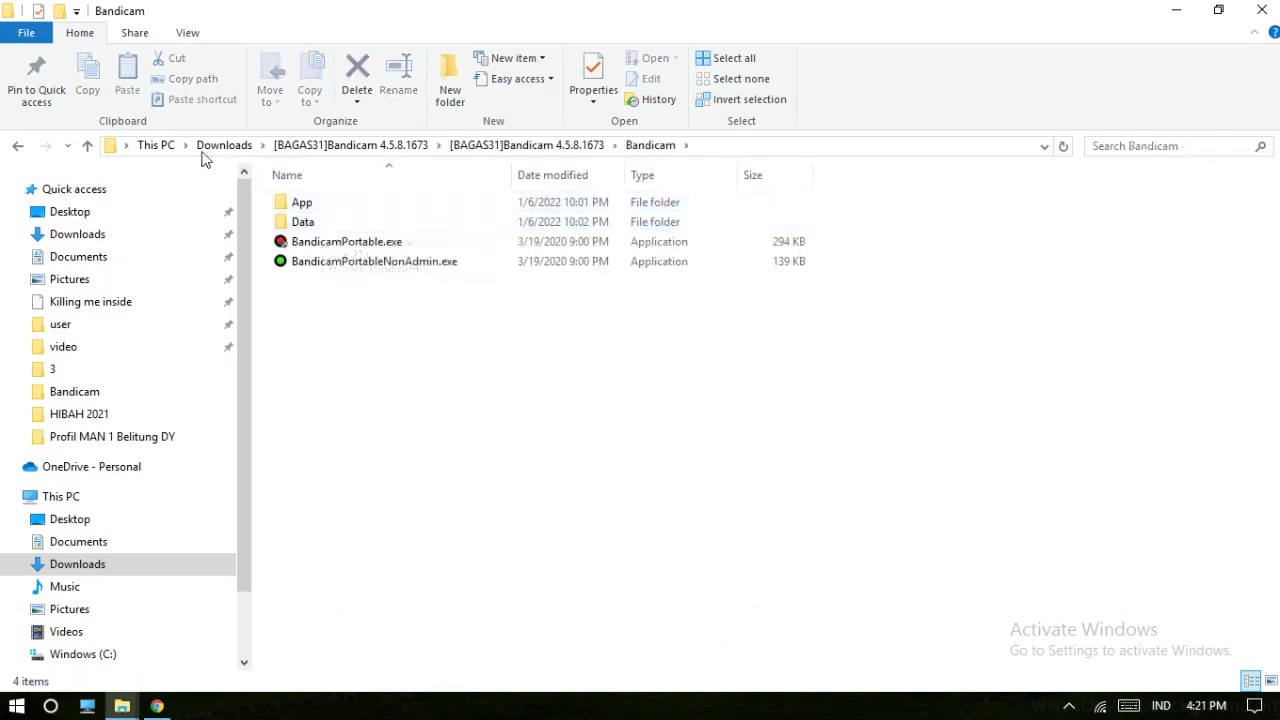
- Go back to the parent folder, reopen the Bandicam subfolder and launch BandicamPortable.exe
{"action": "left_click", "coordinate": [510, 148]}
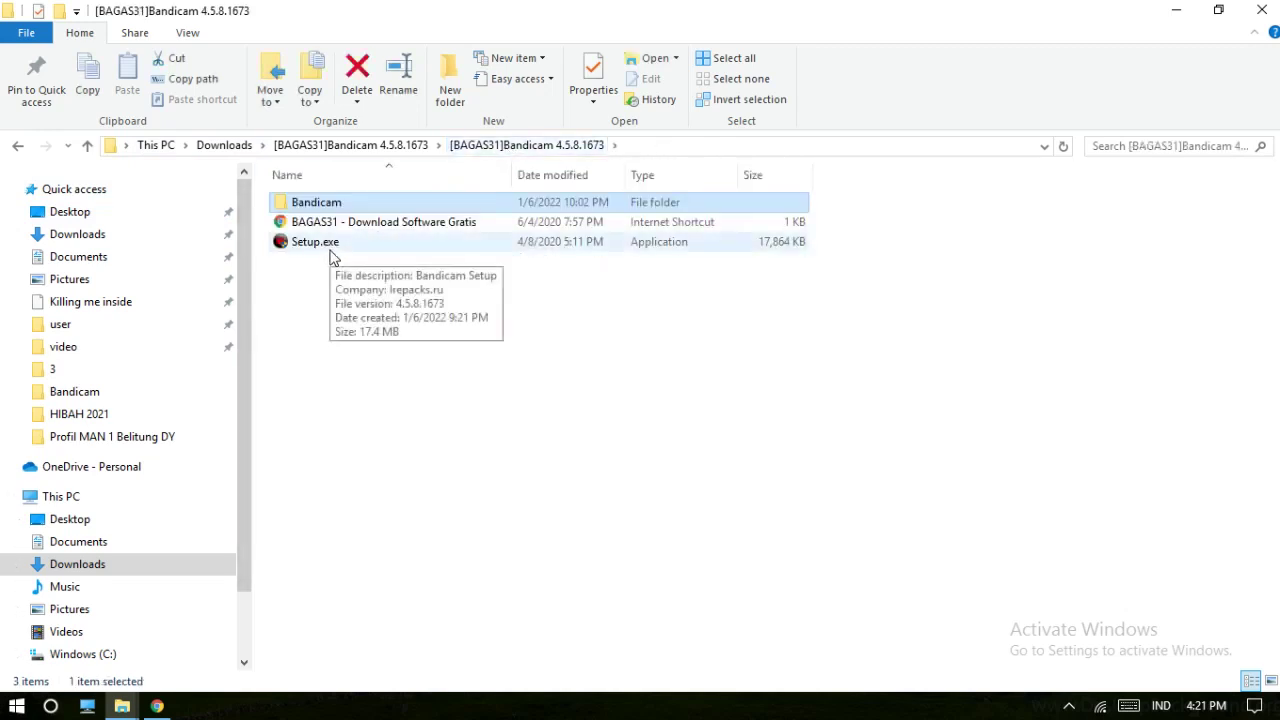
{"action": "double_click", "coordinate": [329, 204]}
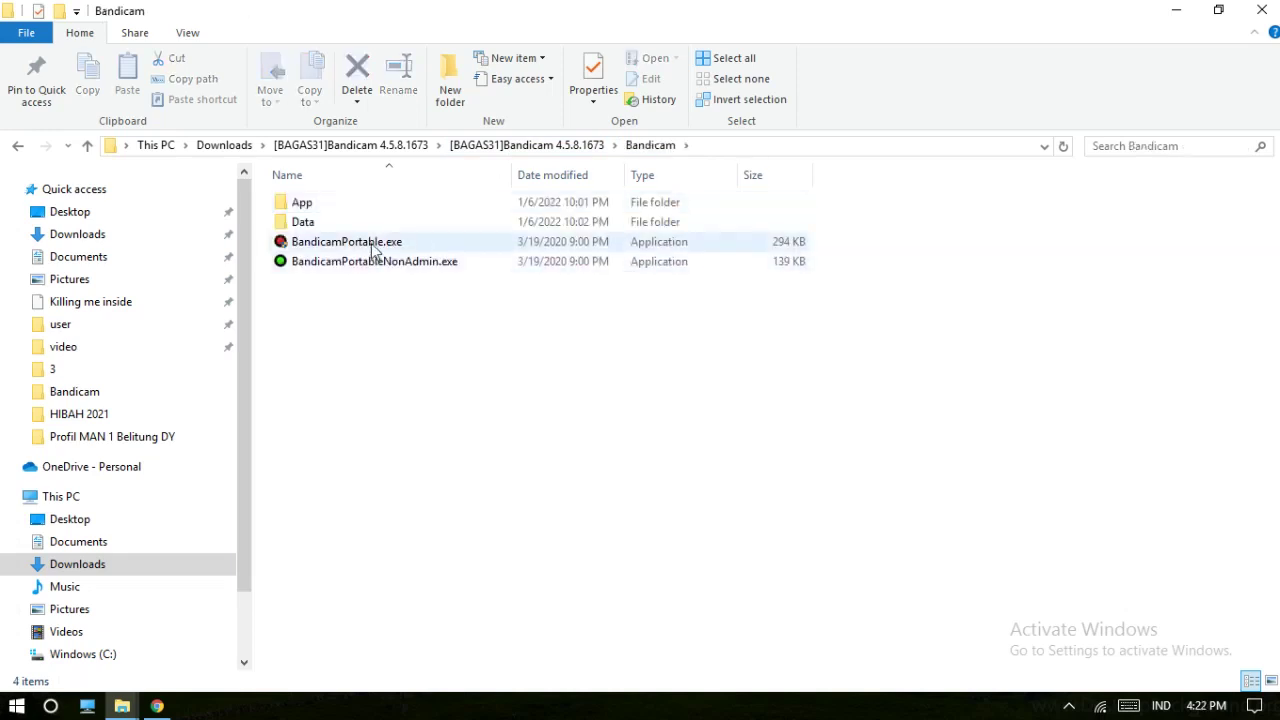
{"action": "left_click", "coordinate": [373, 247]}
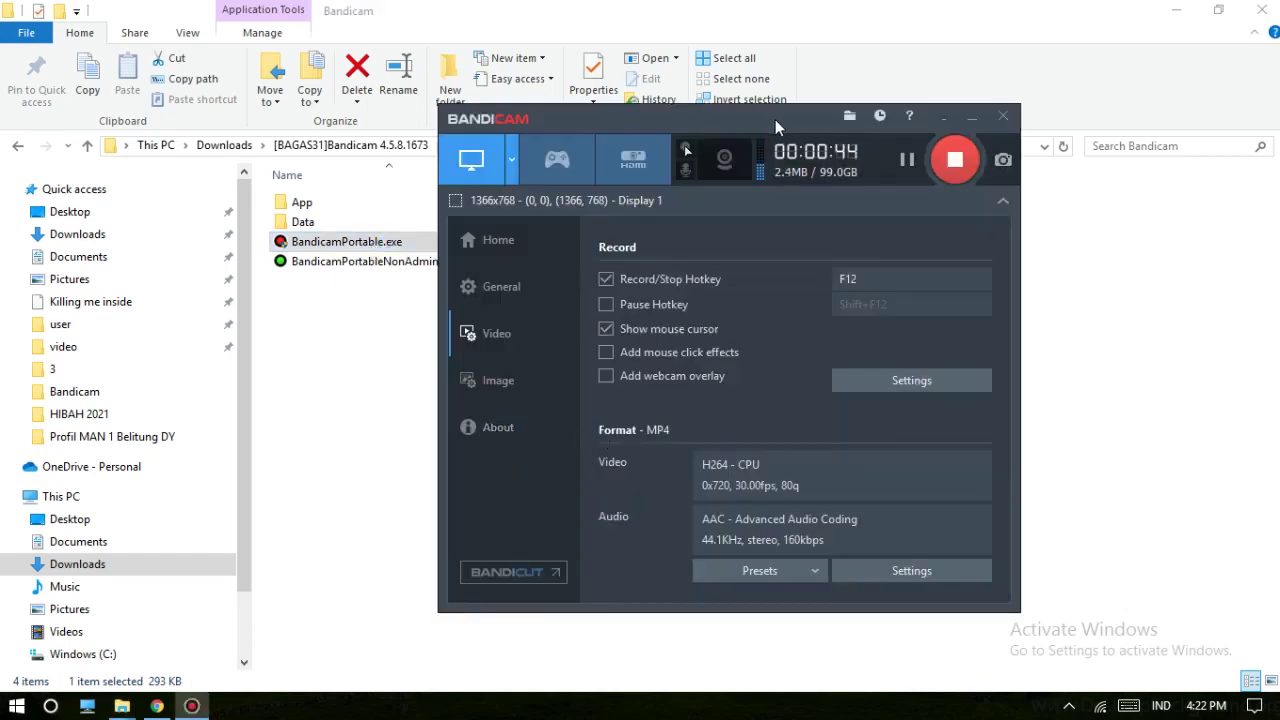
- Minimize the File Explorer window and reposition the Bandicam window over the desktop
{"action": "left_click_drag", "start_coordinate": [777, 120], "coordinate": [716, 160]}
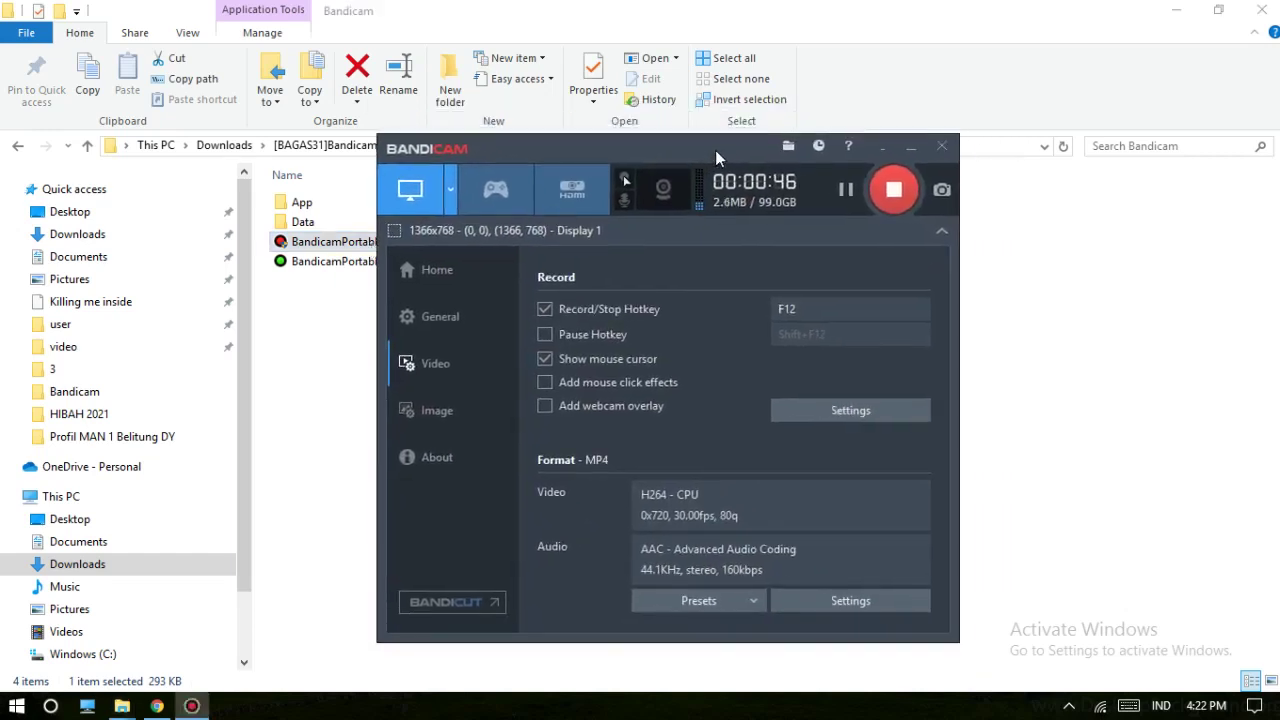
{"action": "left_click", "coordinate": [1176, 15]}
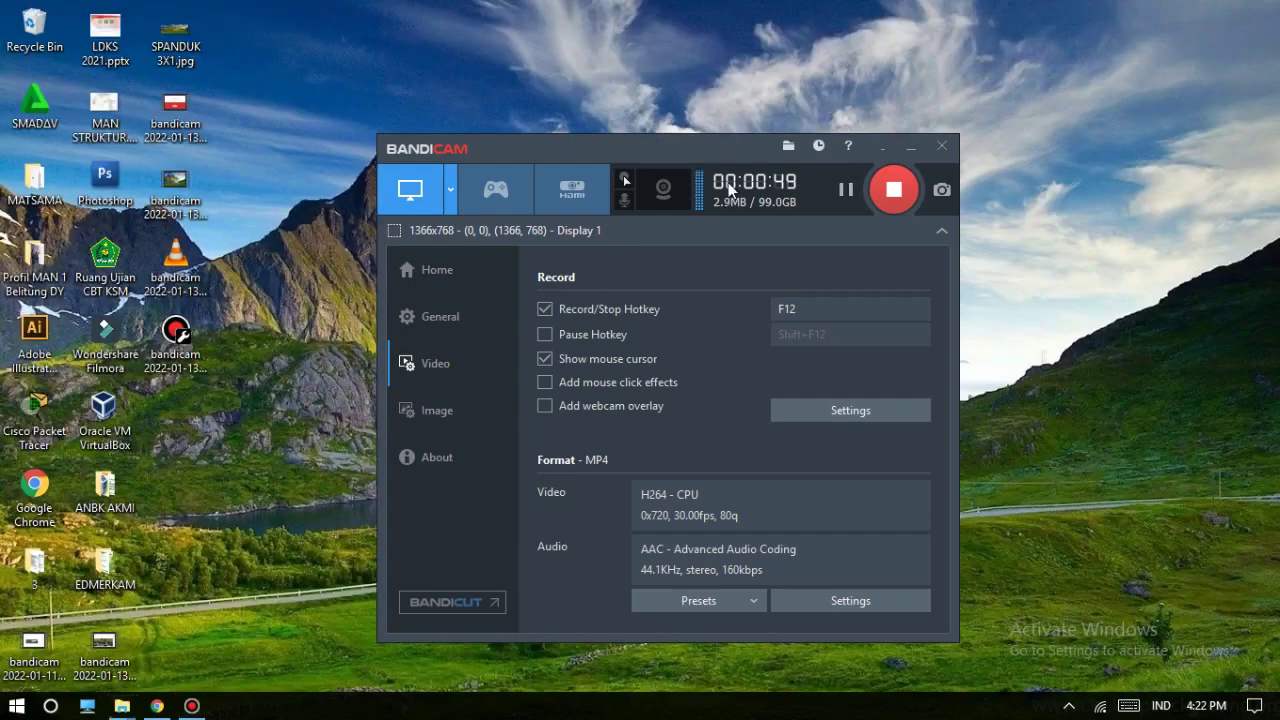
{"action": "left_click_drag", "start_coordinate": [693, 154], "coordinate": [656, 116]}
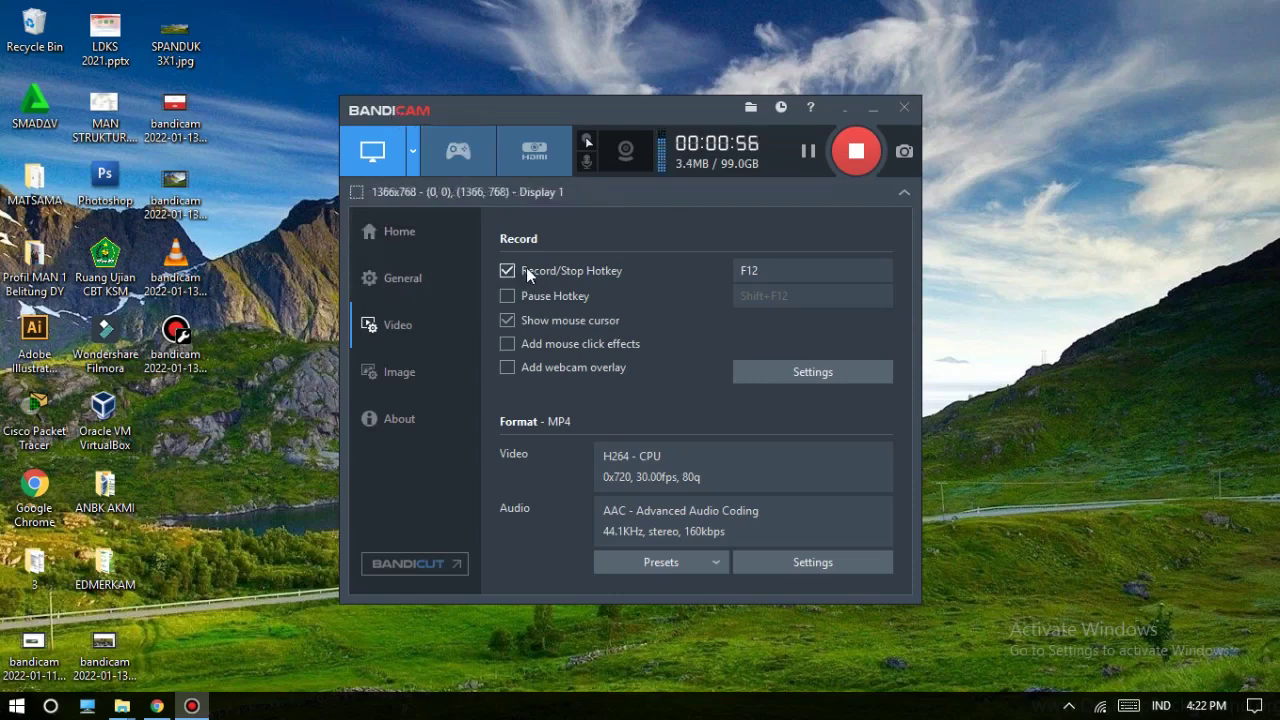
- Review Bandicam's Home, General and Video settings pages and hide the main window
{"action": "left_click", "coordinate": [406, 239]}
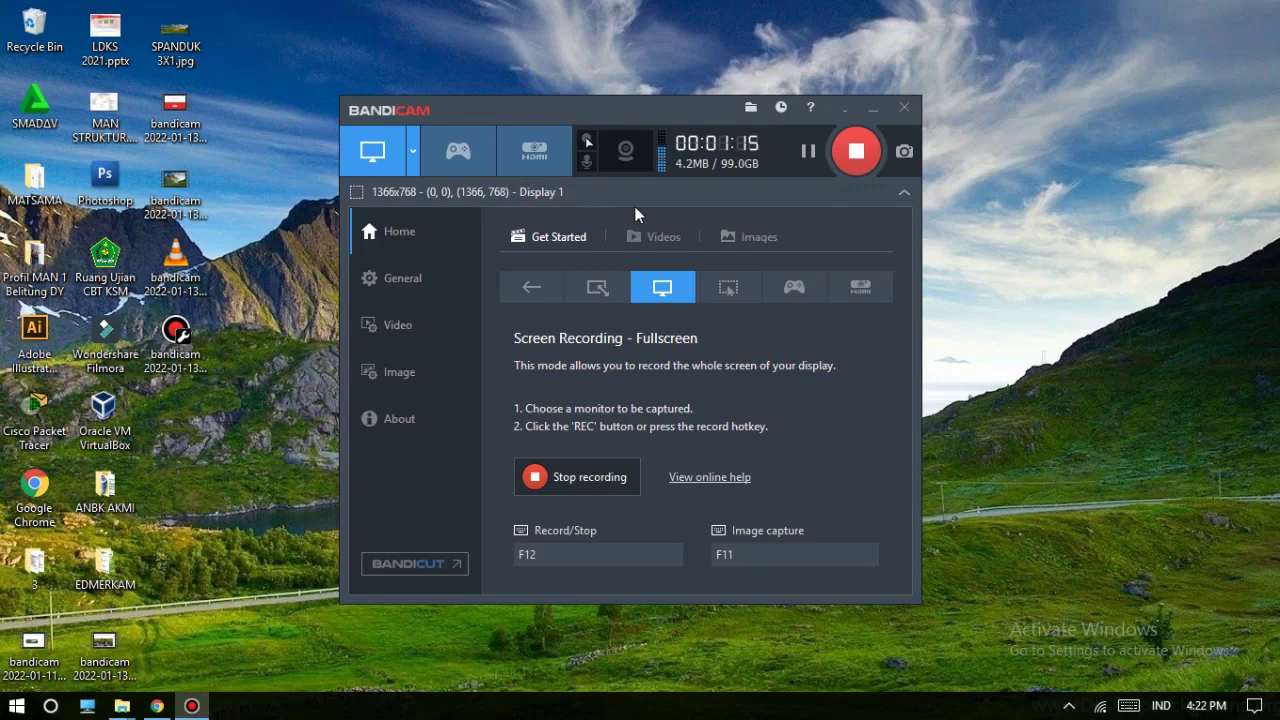
{"action": "left_click", "coordinate": [397, 283]}
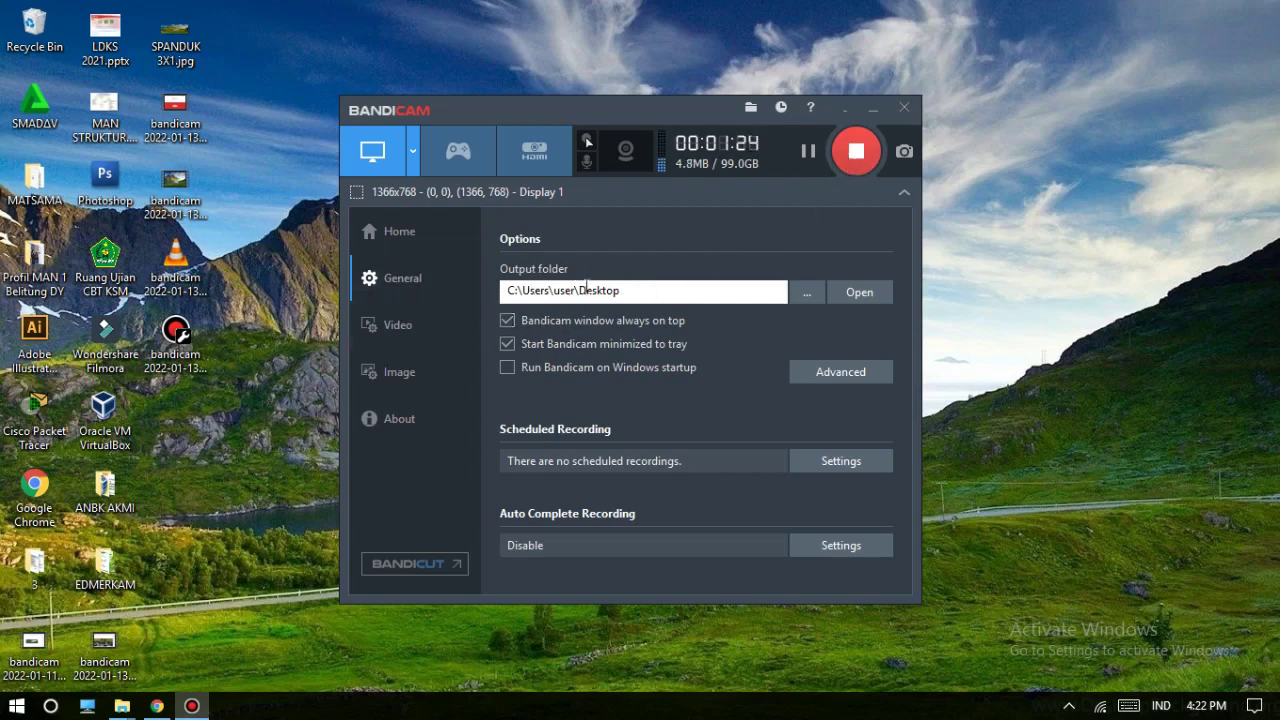
{"action": "left_click", "coordinate": [405, 326]}
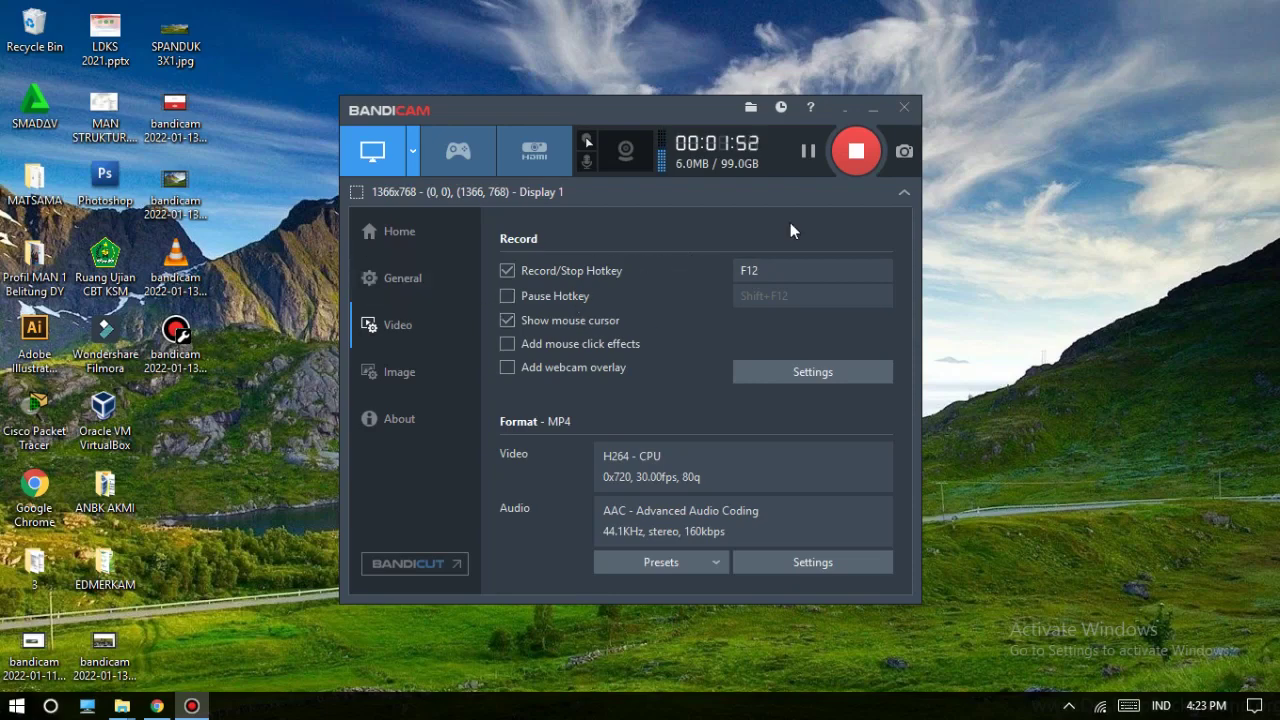
{"action": "left_click", "coordinate": [845, 110]}
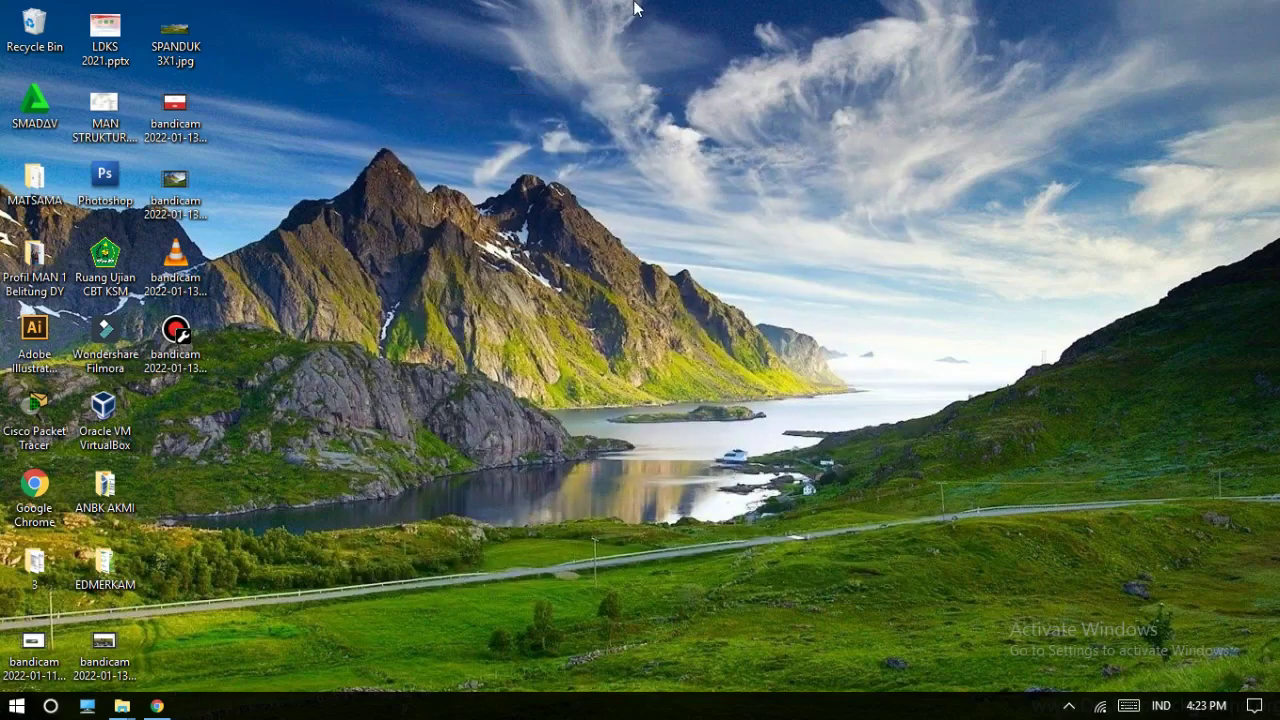
- Turn on Bandicam's screen drawing tools and handwrite a red pencil scribble with "4 x 2" beneath it on the desktop
{"action": "mouse_move", "coordinate": [640, 8]}
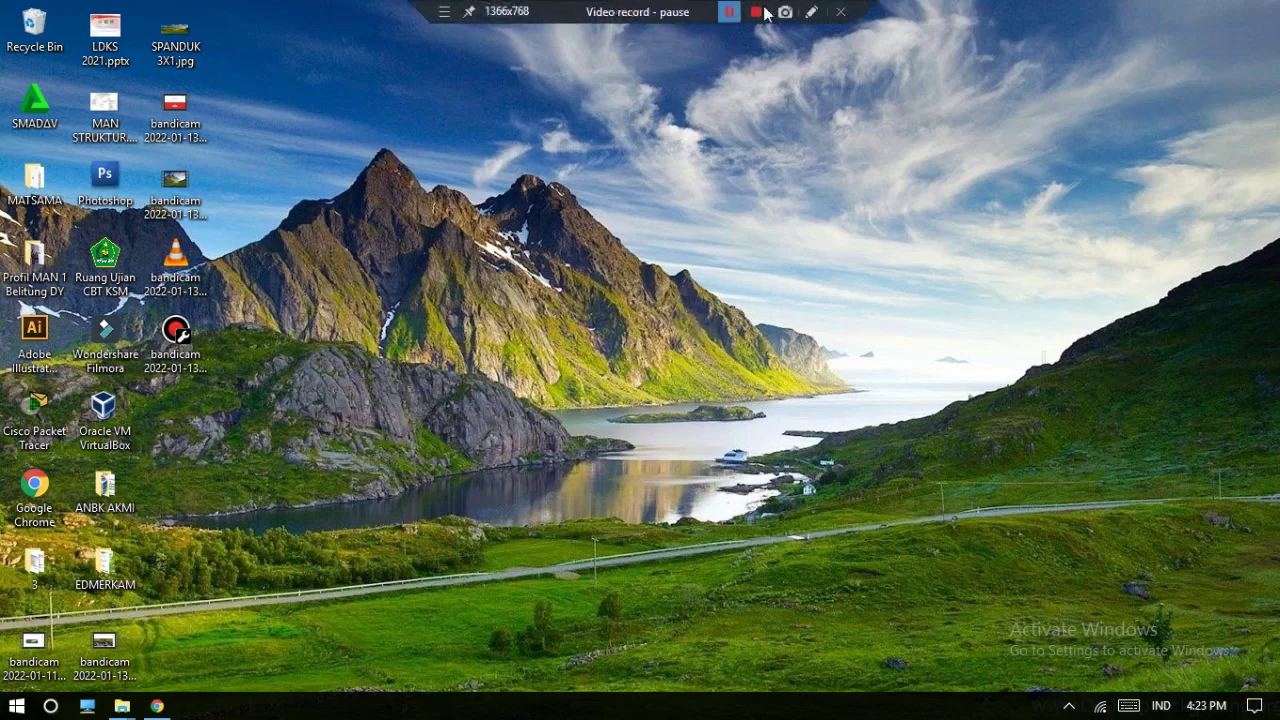
{"action": "left_click", "coordinate": [813, 13]}
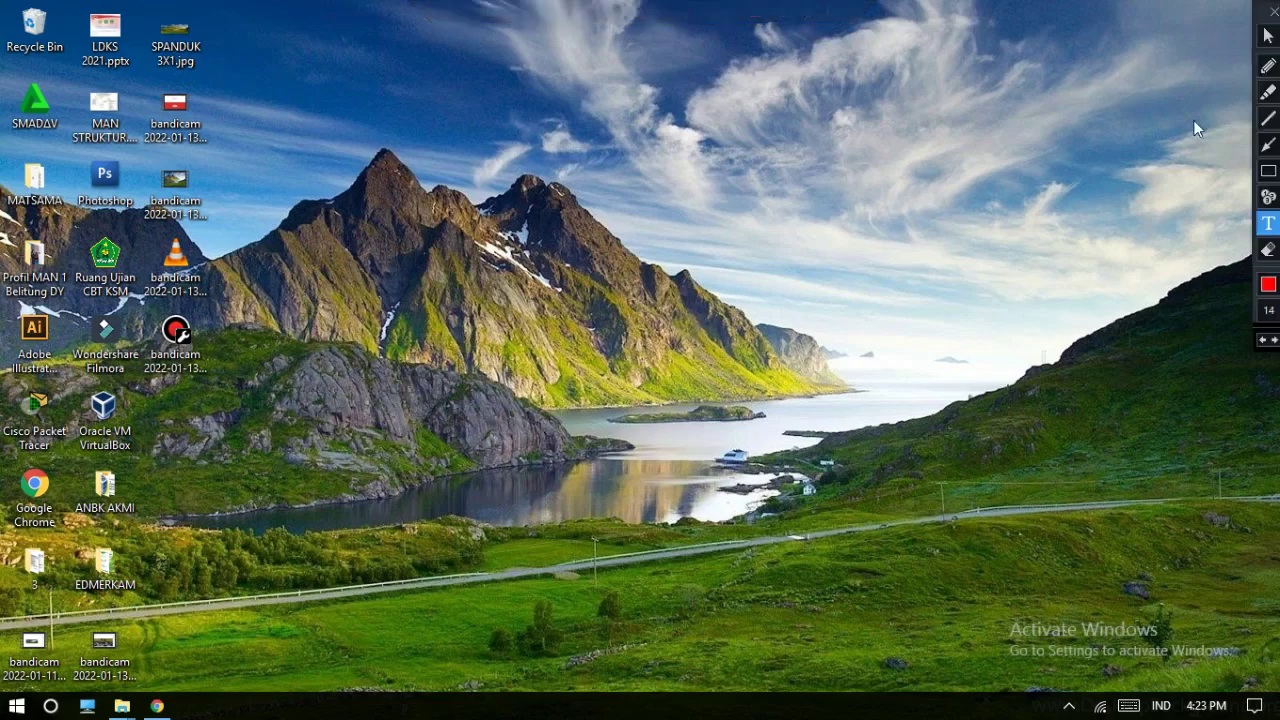
{"action": "left_click", "coordinate": [1266, 66]}
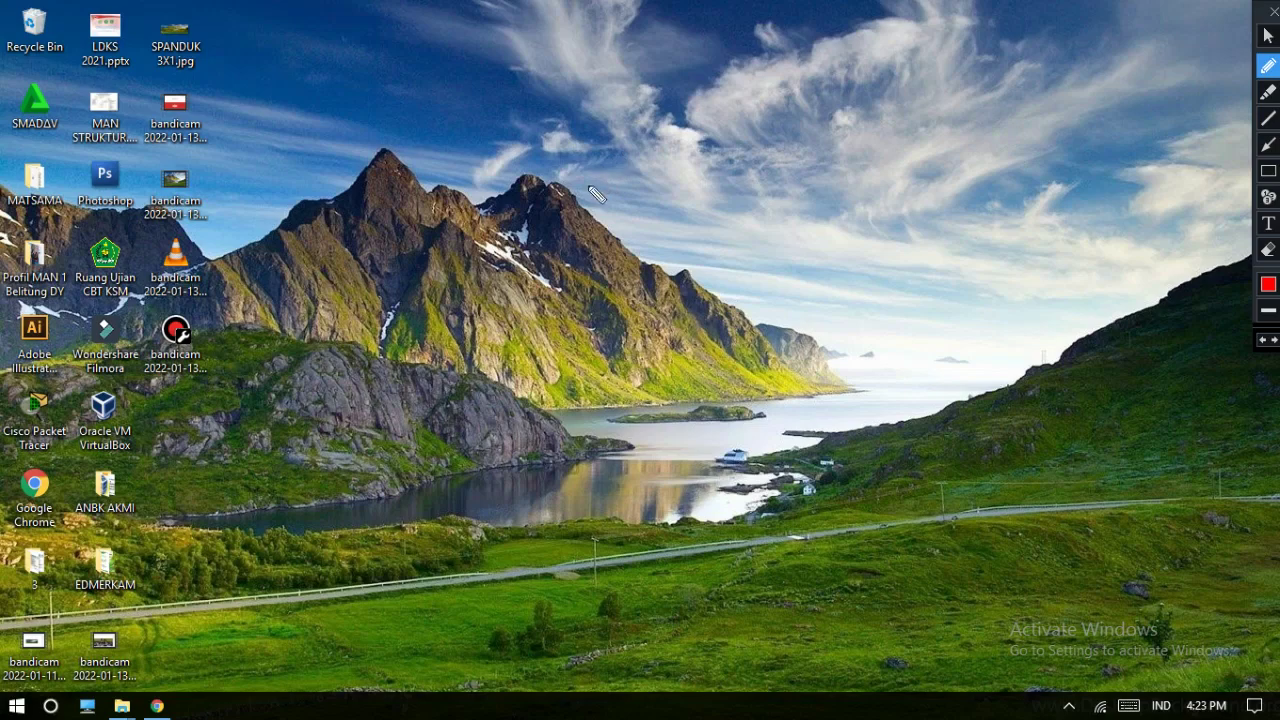
{"action": "mouse_move", "coordinate": [758, 143]}
{"action": "left_mouse_down"}
{"action": "mouse_move", "coordinate": [720, 230]}
{"action": "mouse_move", "coordinate": [675, 207]}
{"action": "mouse_move", "coordinate": [790, 195]}
{"action": "mouse_move", "coordinate": [862, 232]}
{"action": "left_mouse_up"}
{"action": "mouse_move", "coordinate": [720, 250]}
{"action": "left_mouse_down"}
{"action": "mouse_move", "coordinate": [660, 330]}
{"action": "mouse_move", "coordinate": [688, 316]}
{"action": "left_mouse_up"}
{"action": "left_click_drag", "start_coordinate": [678, 316], "coordinate": [671, 365]}
{"action": "mouse_move", "coordinate": [735, 322]}
{"action": "left_mouse_down"}
{"action": "mouse_move", "coordinate": [765, 342]}
{"action": "mouse_move", "coordinate": [736, 347]}
{"action": "left_mouse_up"}
{"action": "left_click", "coordinate": [806, 327]}
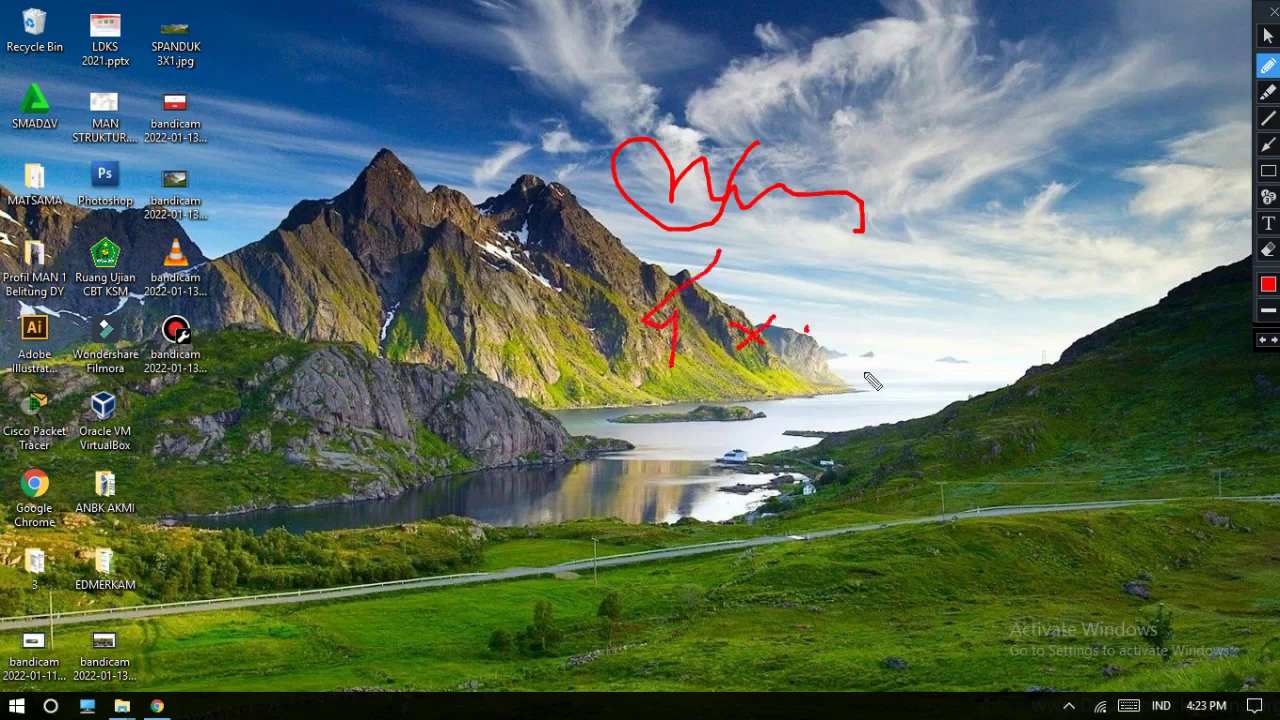
{"action": "left_click_drag", "start_coordinate": [806, 328], "coordinate": [928, 378]}
- Circle the handwriting with a large red pencil loop and add two freehand squiggles inside it
{"action": "mouse_move", "coordinate": [728, 395]}
{"action": "left_mouse_down"}
{"action": "mouse_move", "coordinate": [1075, 335]}
{"action": "mouse_move", "coordinate": [888, 400]}
{"action": "left_mouse_up"}
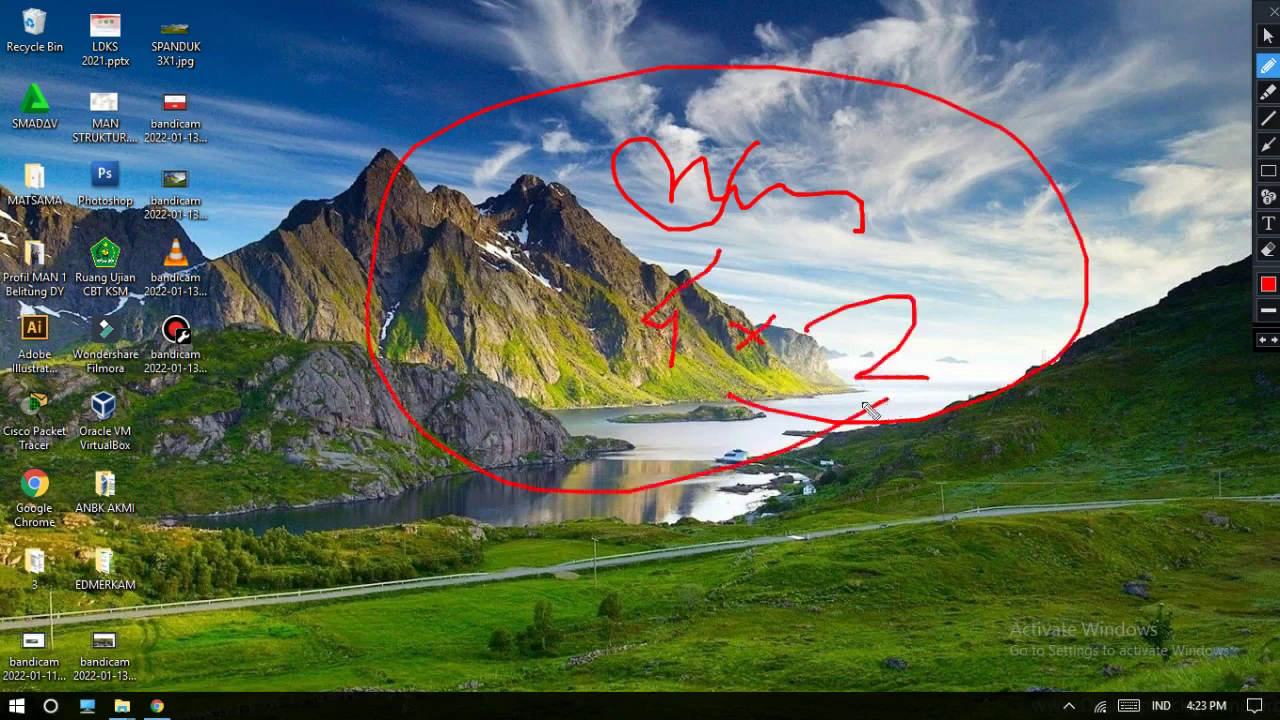
{"action": "mouse_move", "coordinate": [466, 160]}
{"action": "left_mouse_down"}
{"action": "mouse_move", "coordinate": [467, 238]}
{"action": "mouse_move", "coordinate": [740, 298]}
{"action": "left_mouse_up"}
{"action": "left_click_drag", "start_coordinate": [682, 186], "coordinate": [792, 270]}
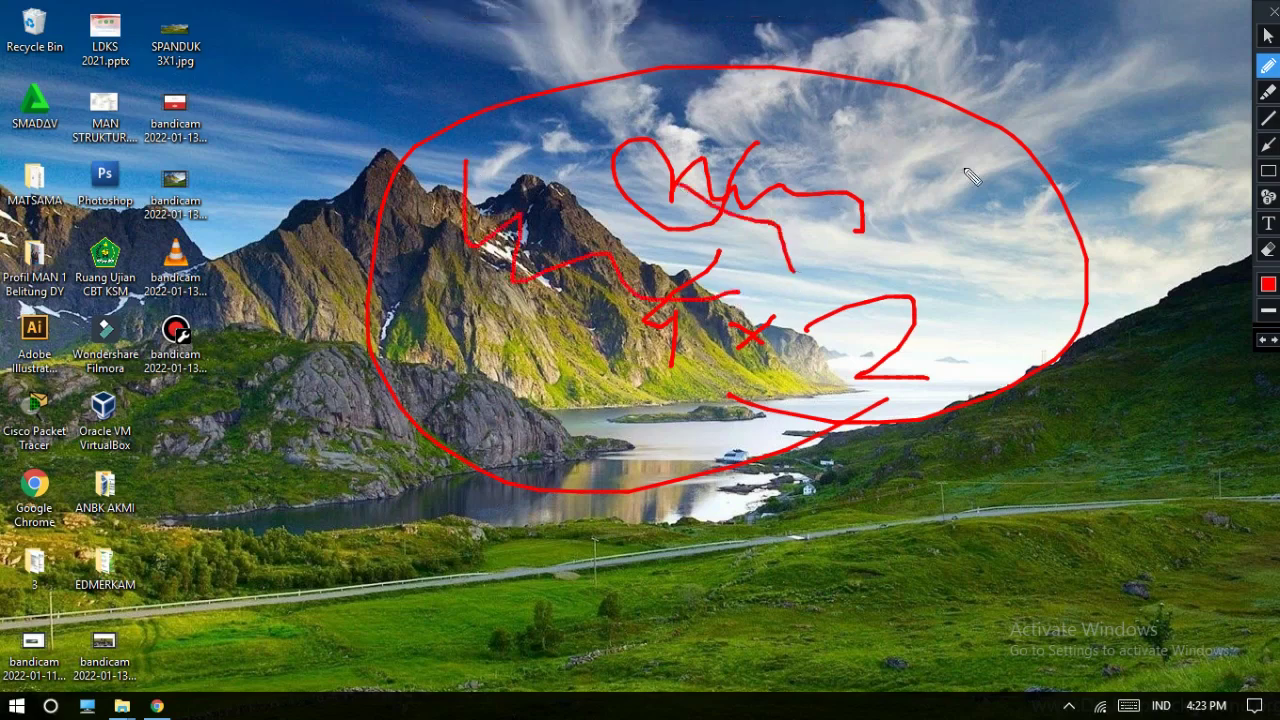
- Add the red text "download bandicam" at 30 px over the sky beside the scribble and close the drawing tools
{"action": "left_click", "coordinate": [1267, 228]}
{"action": "left_click", "coordinate": [1262, 315]}
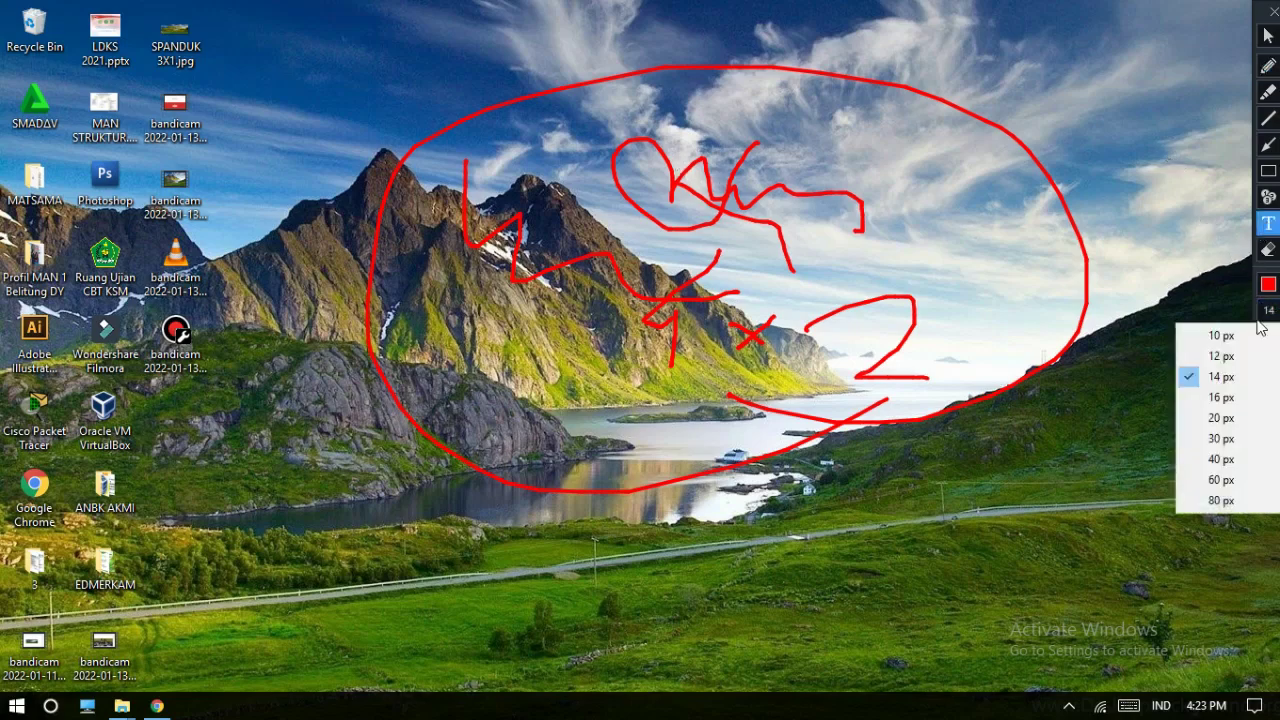
{"action": "left_click", "coordinate": [1221, 438]}
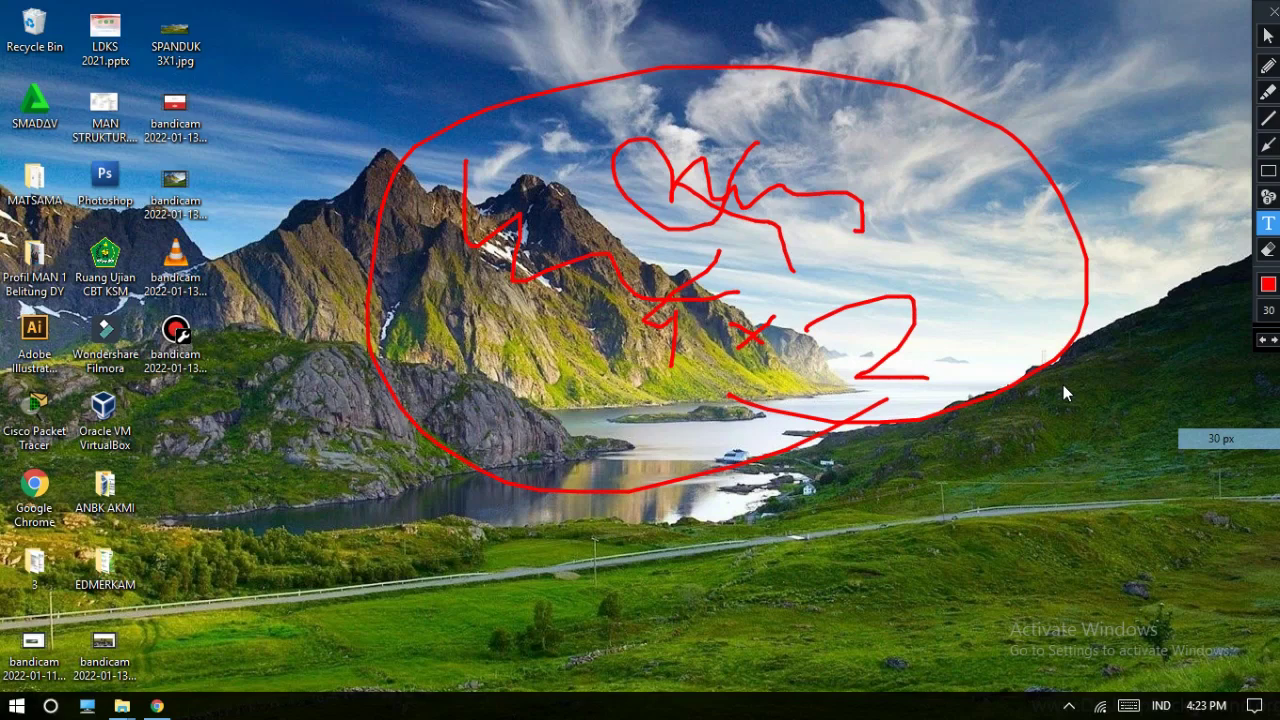
{"action": "left_click", "coordinate": [687, 122]}
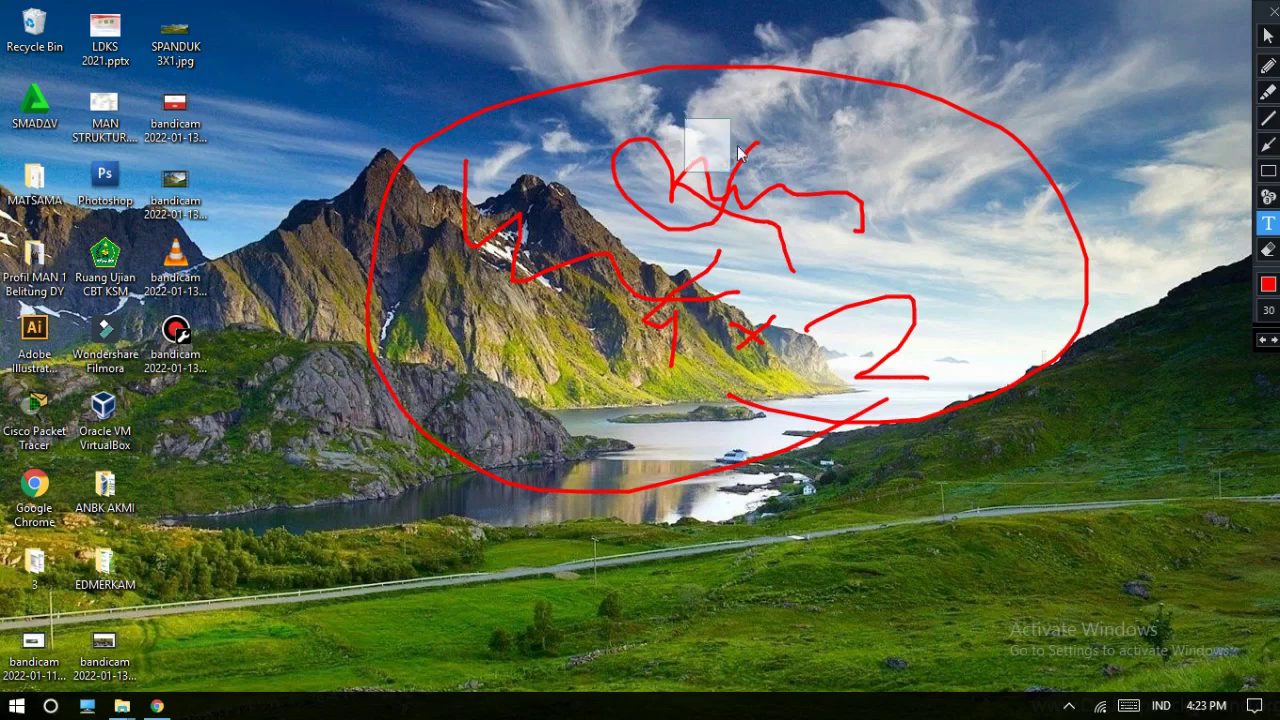
{"action": "left_click", "coordinate": [886, 120]}
{"action": "left_click", "coordinate": [853, 163]}
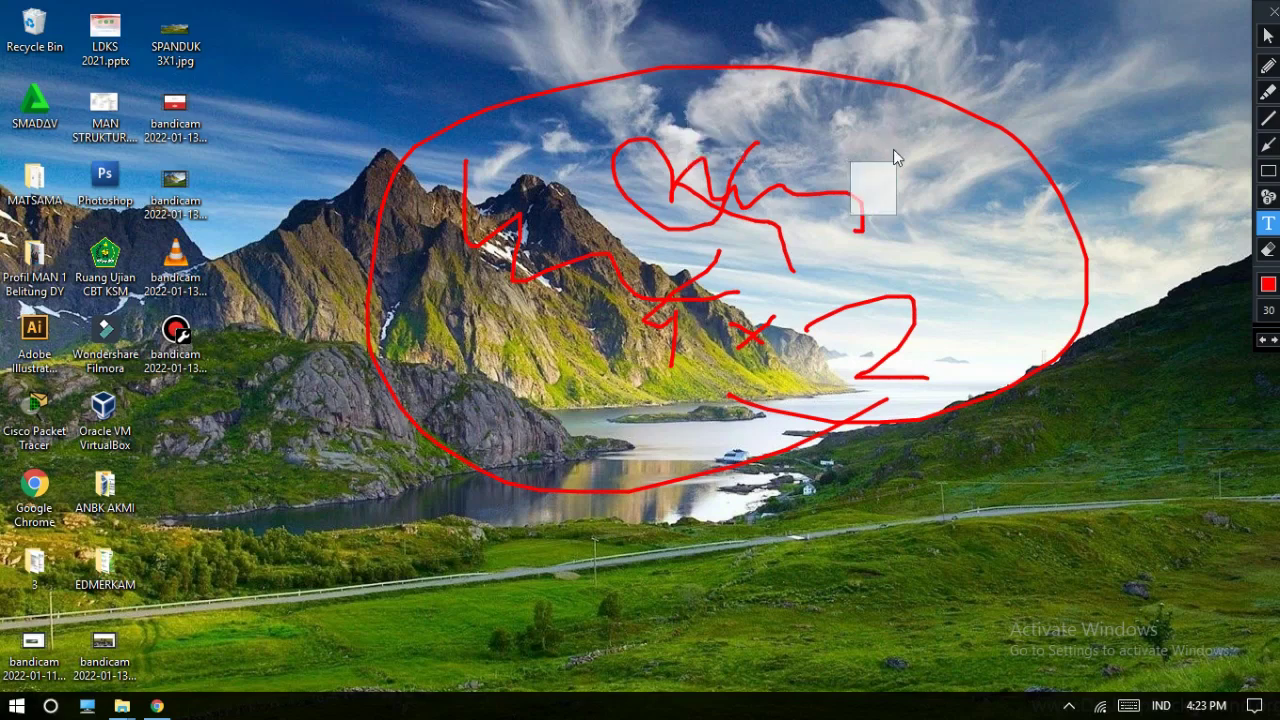
{"action": "type", "text": "download"}
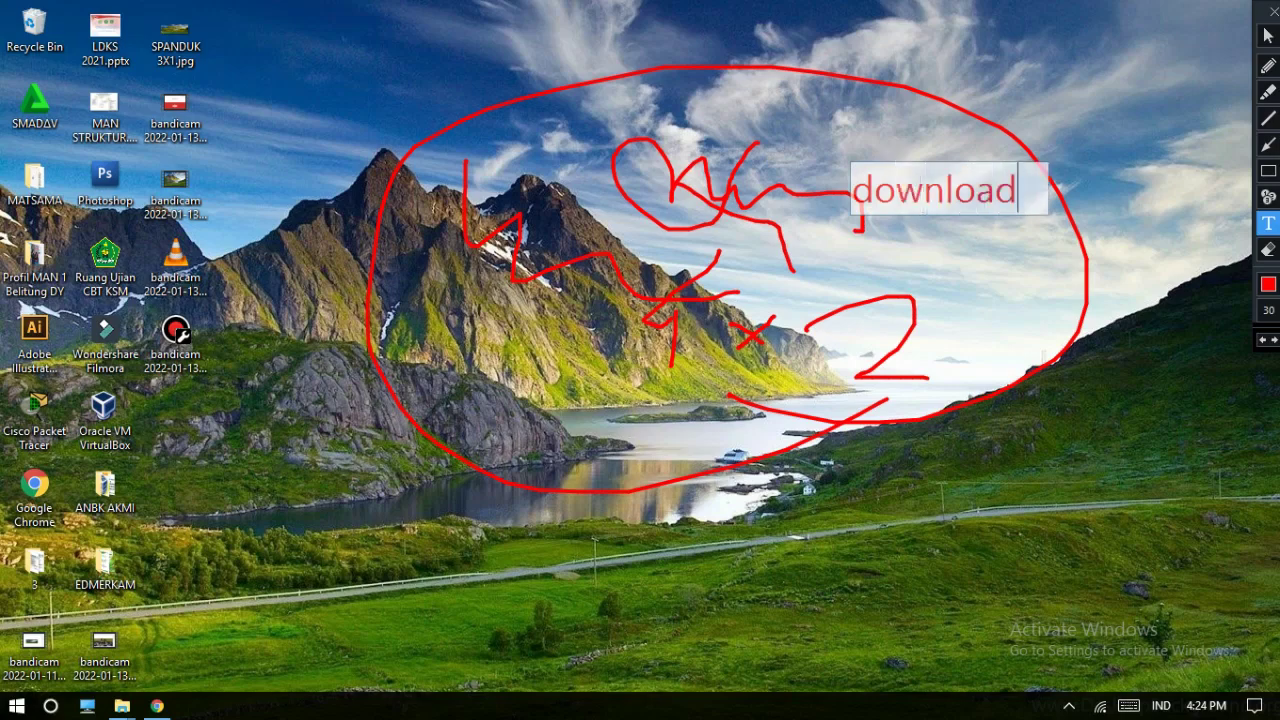
{"action": "type", "text": " bandicam"}
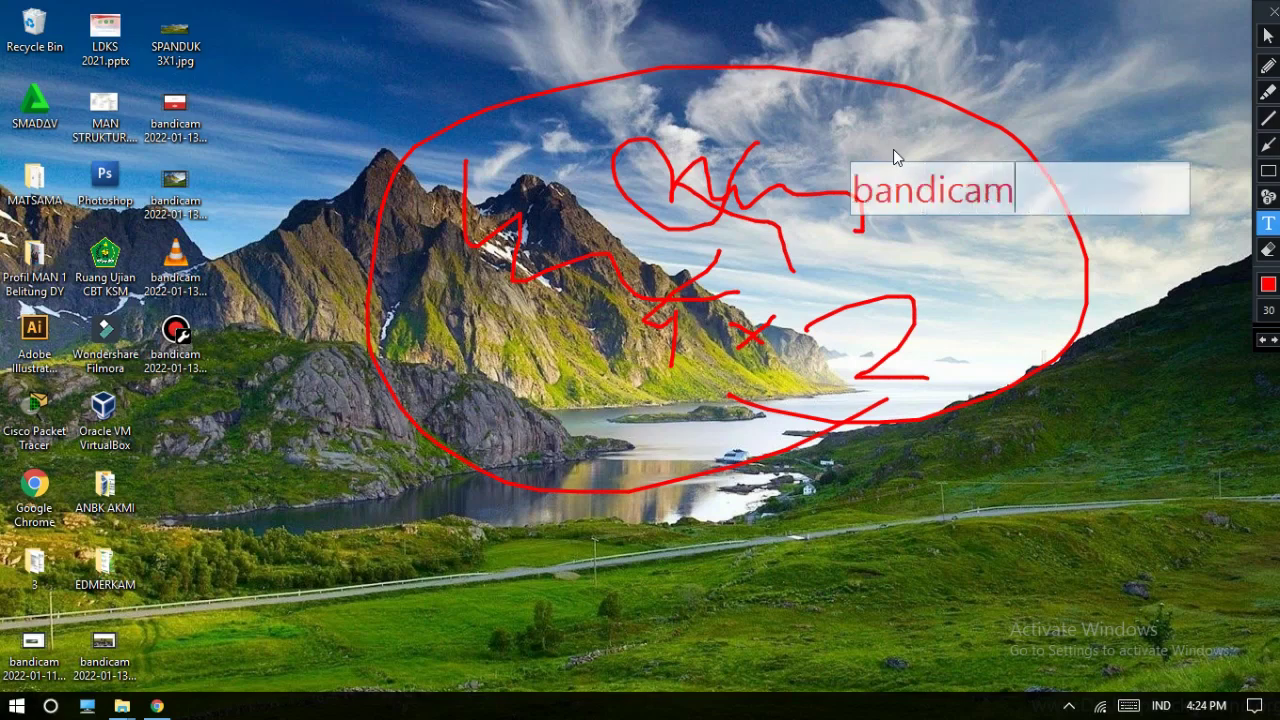
{"action": "left_click", "coordinate": [889, 117]}
{"action": "left_click", "coordinate": [932, 193]}
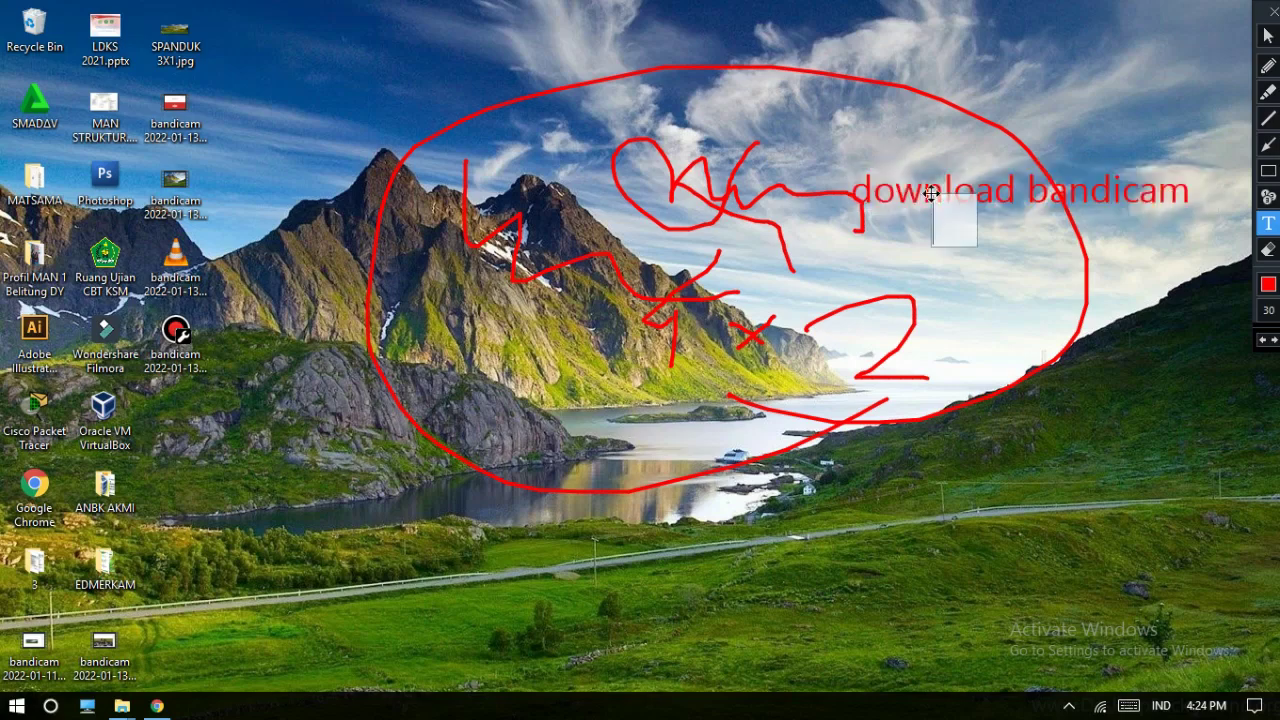
{"action": "left_click", "coordinate": [917, 269]}
{"action": "left_click", "coordinate": [1274, 11]}
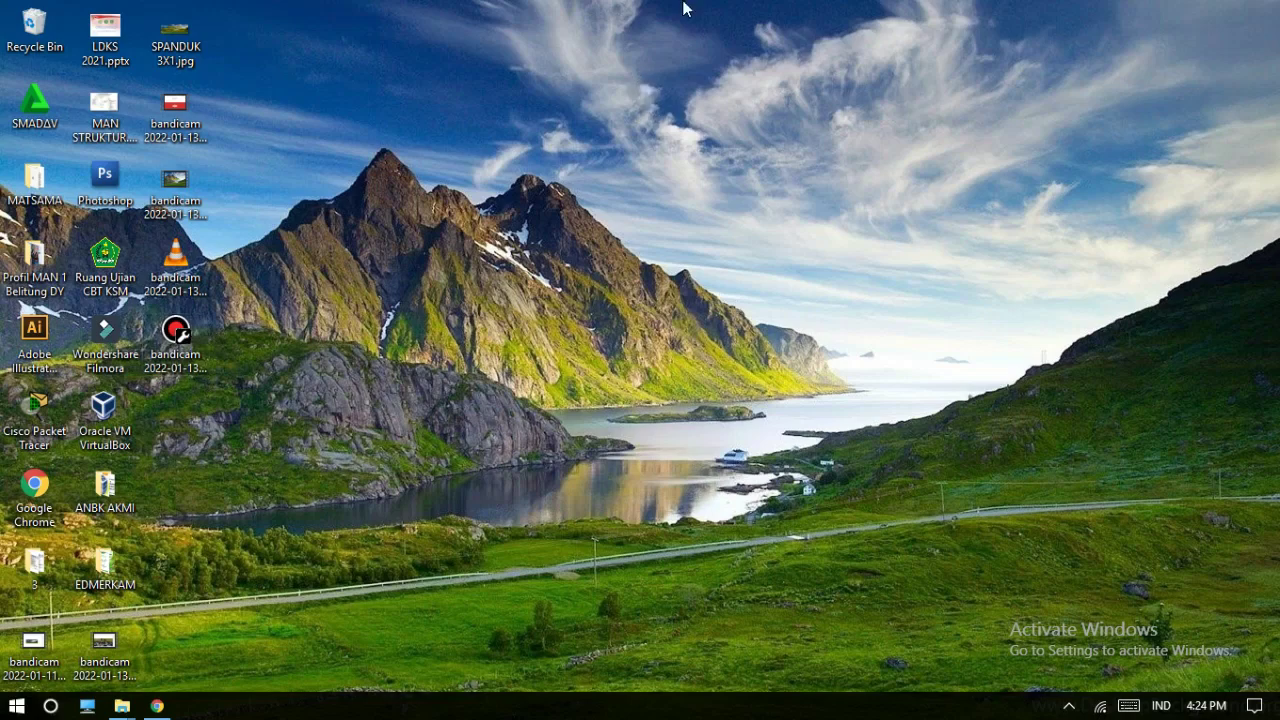
- Select the two recorded bandicam video files at the foot of the desktop one after the other
{"action": "mouse_move", "coordinate": [680, 8]}
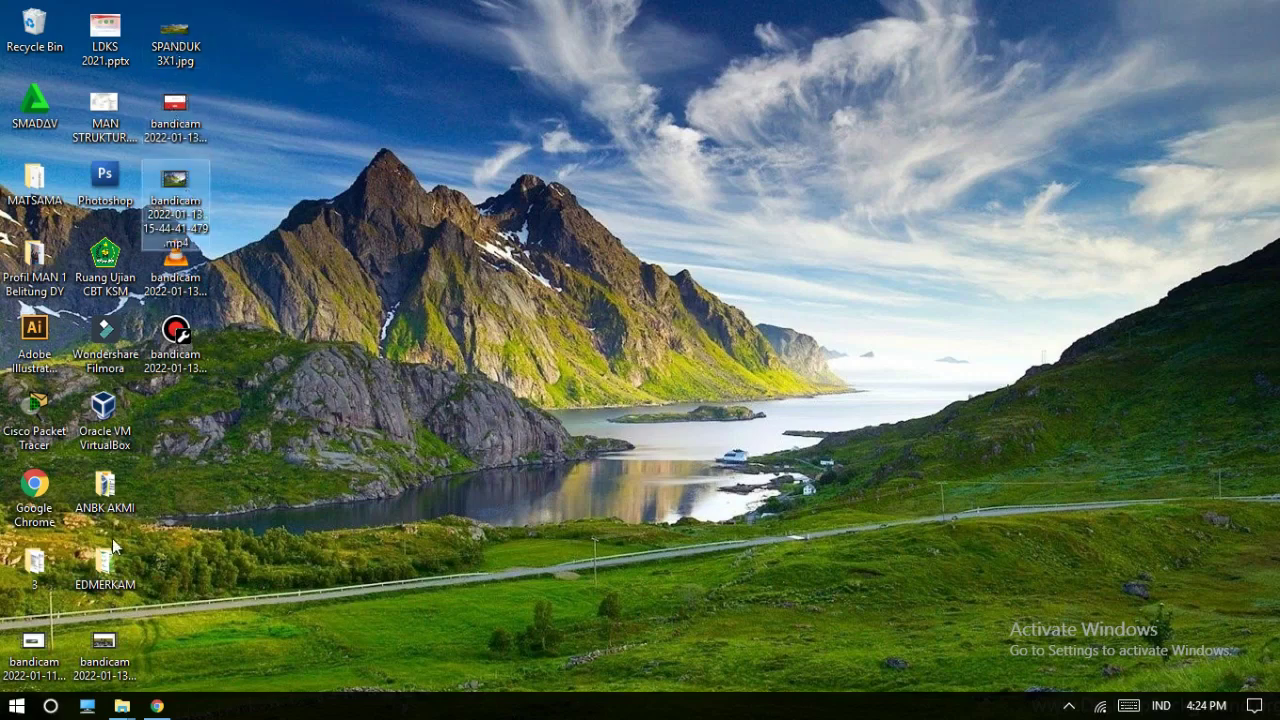
{"action": "left_click", "coordinate": [104, 648]}
{"action": "left_click", "coordinate": [33, 652]}
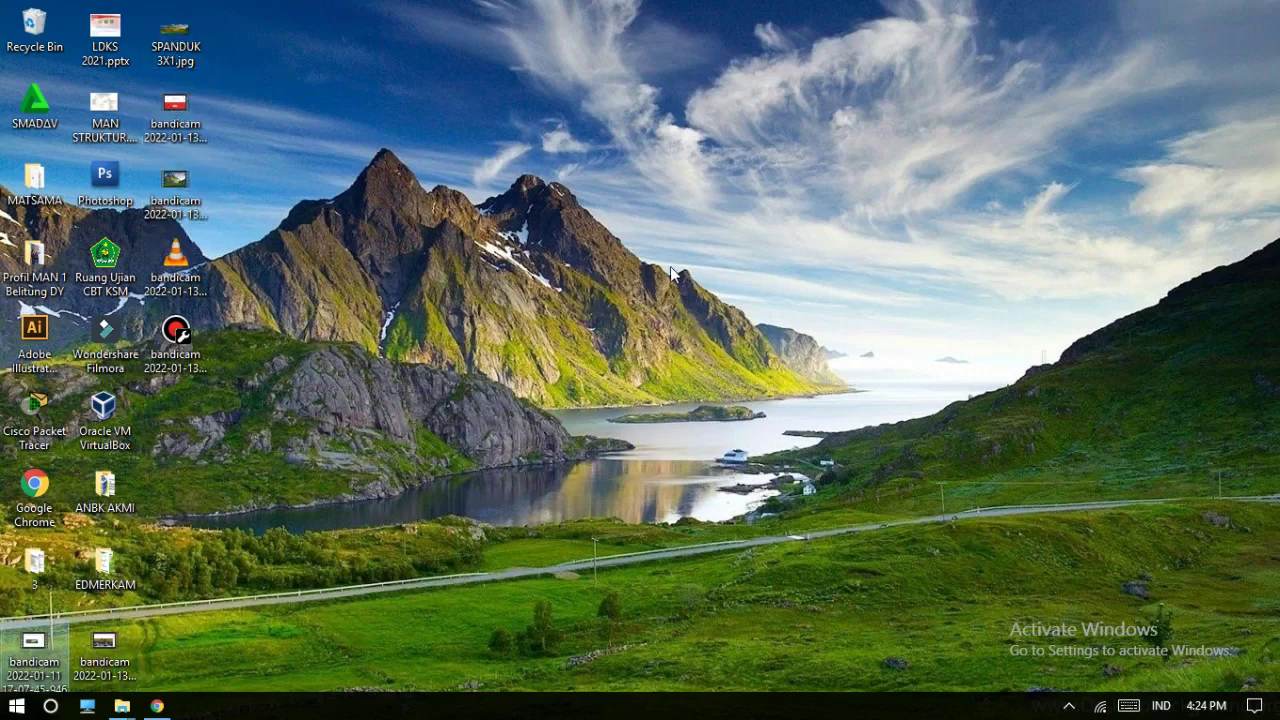